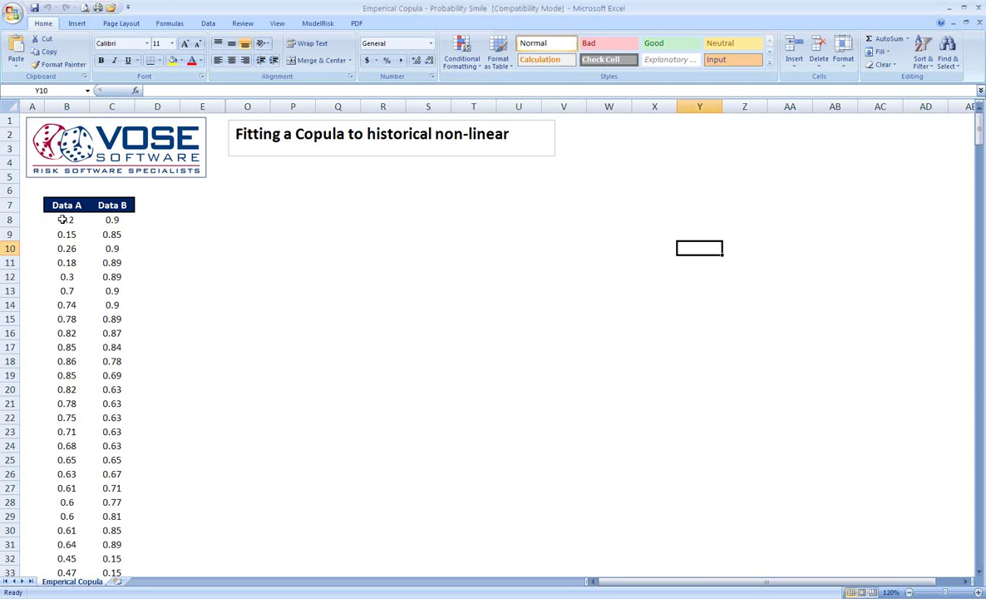
# Step: Unhide the hidden columns F through N between columns E and O
pyautogui.moveTo(63, 220); pyautogui.dragTo(112, 235)
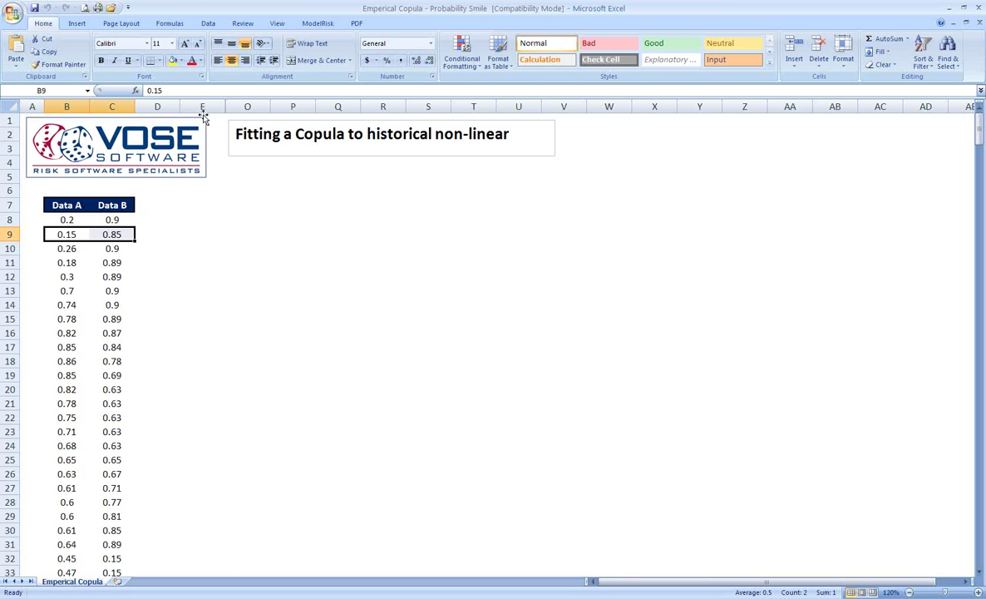
pyautogui.moveTo(203, 107); pyautogui.dragTo(235, 105)
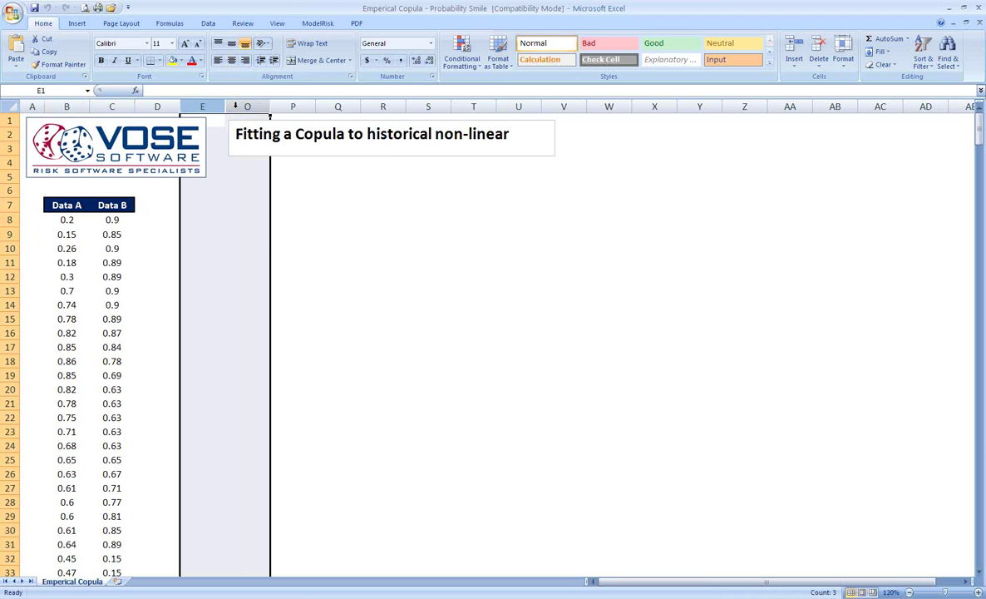
pyautogui.rightClick(235, 106)
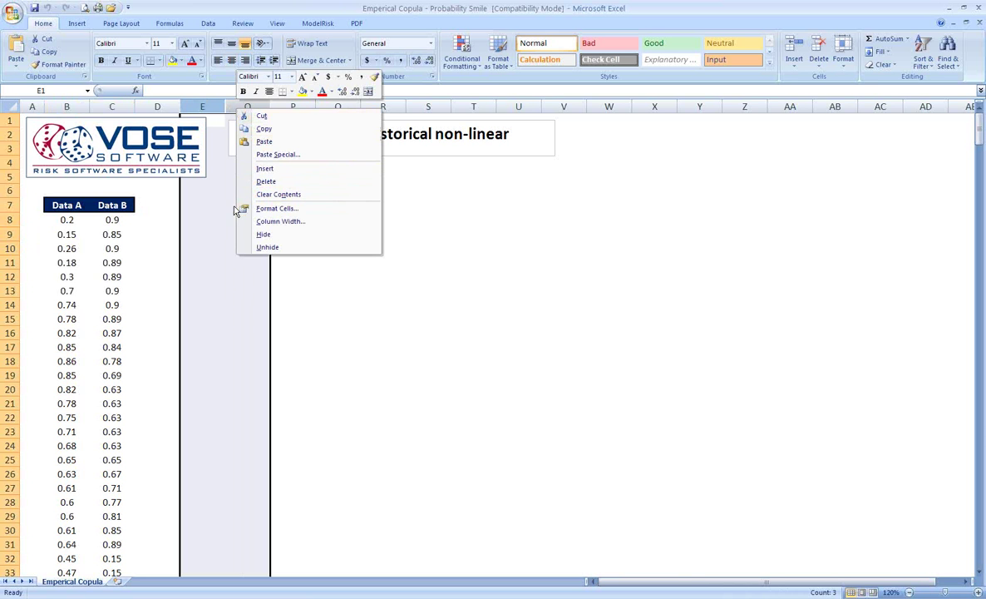
pyautogui.click(265, 247)
pyautogui.click(564, 221)
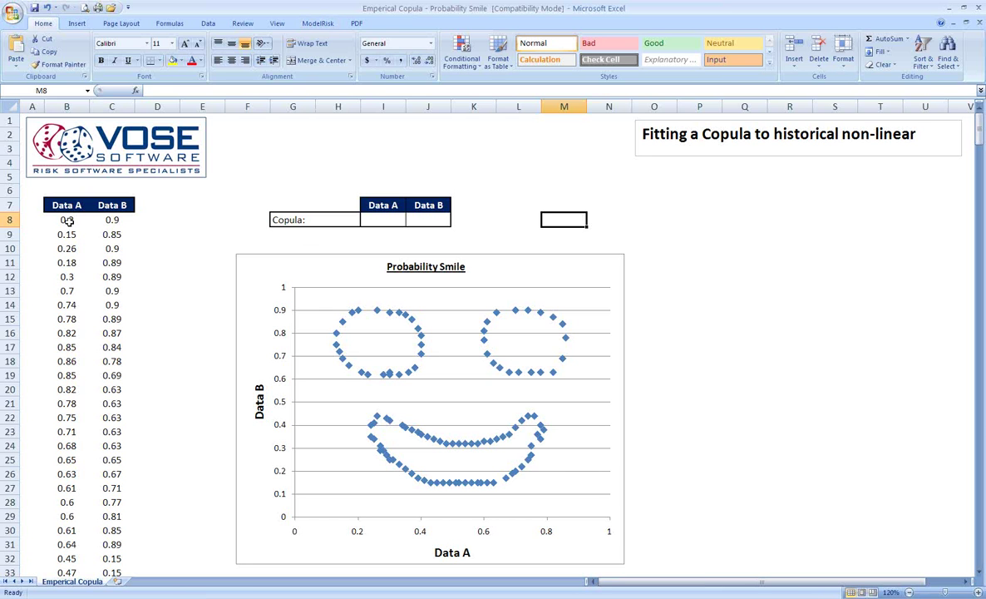
# Step: Select the Data A and Data B values from row 8 down, then open ModelRisk's Fit list
pyautogui.moveTo(68, 221); pyautogui.dragTo(97, 221)
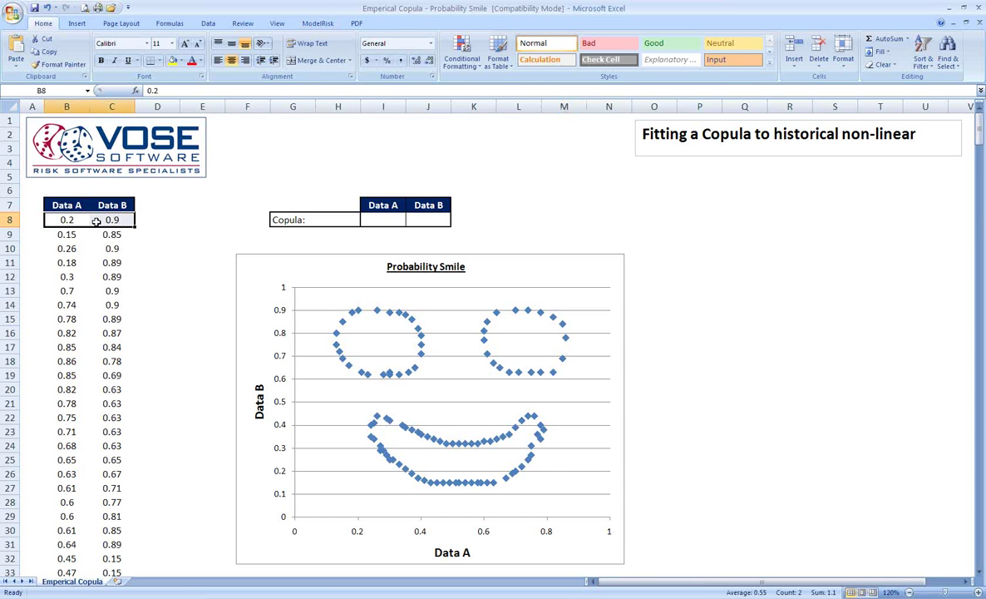
pyautogui.hotkey('ctrl', 'shift', 'Down')
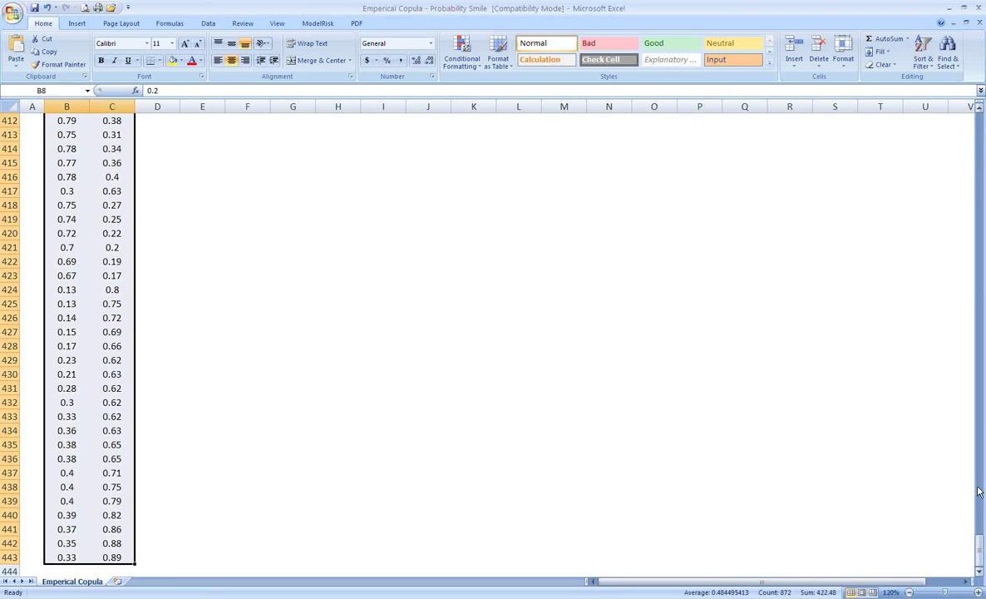
pyautogui.click(978, 129)
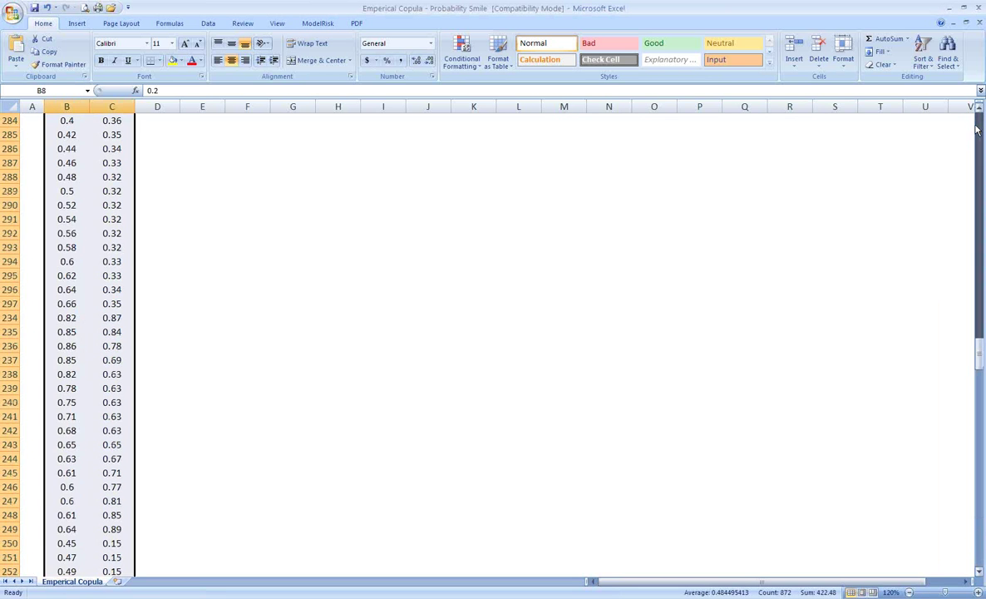
pyautogui.click(329, 25)
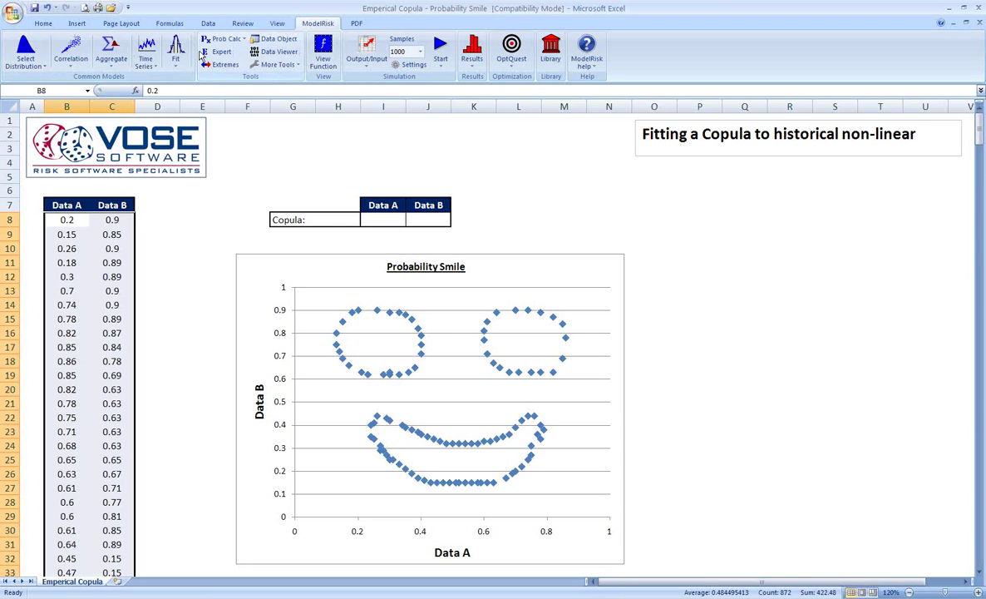
pyautogui.click(176, 63)
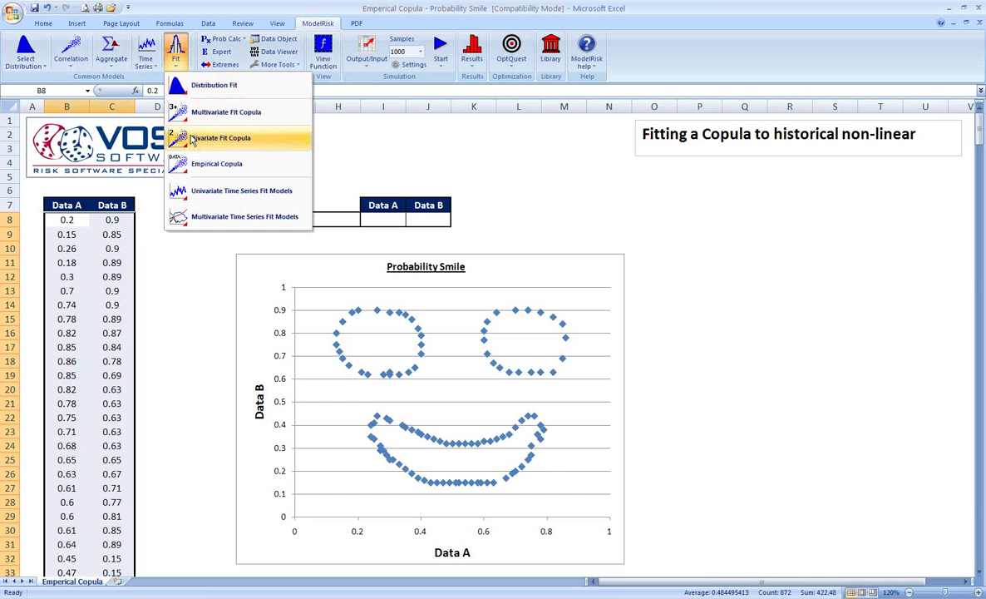
# Step: Start a Bivariate Fit Copula with Clayton, Frank, Gumbel, Normal and T selected
pyautogui.click(192, 140)
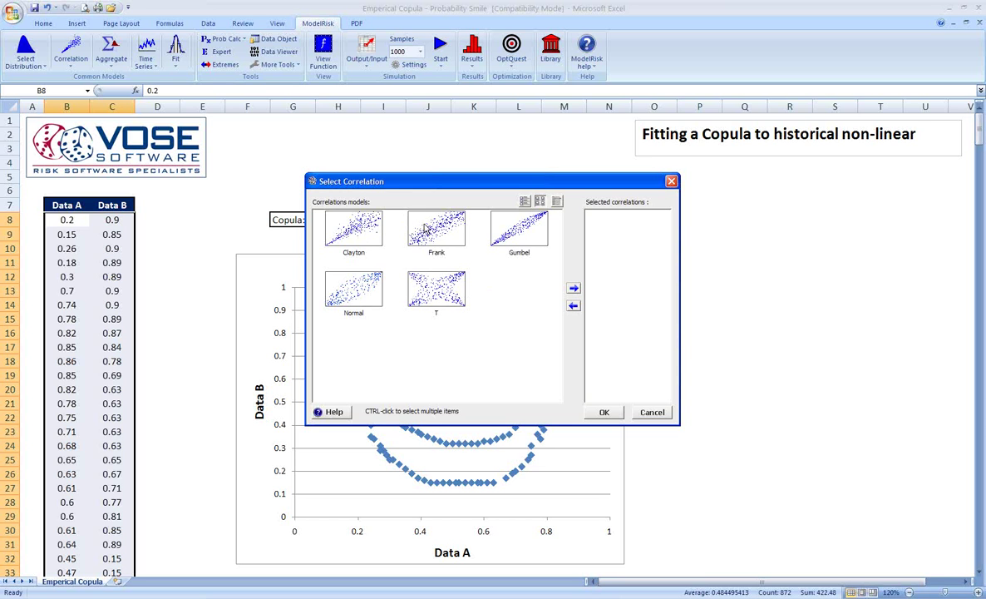
pyautogui.click(359, 233)
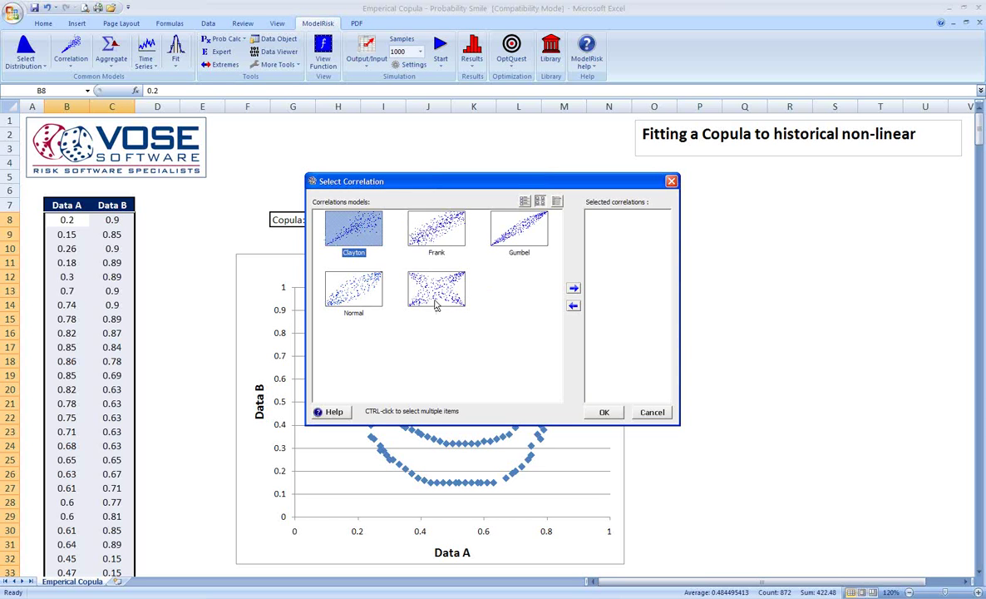
pyautogui.keyDown('shift'); pyautogui.click(415, 275); pyautogui.keyUp('shift')
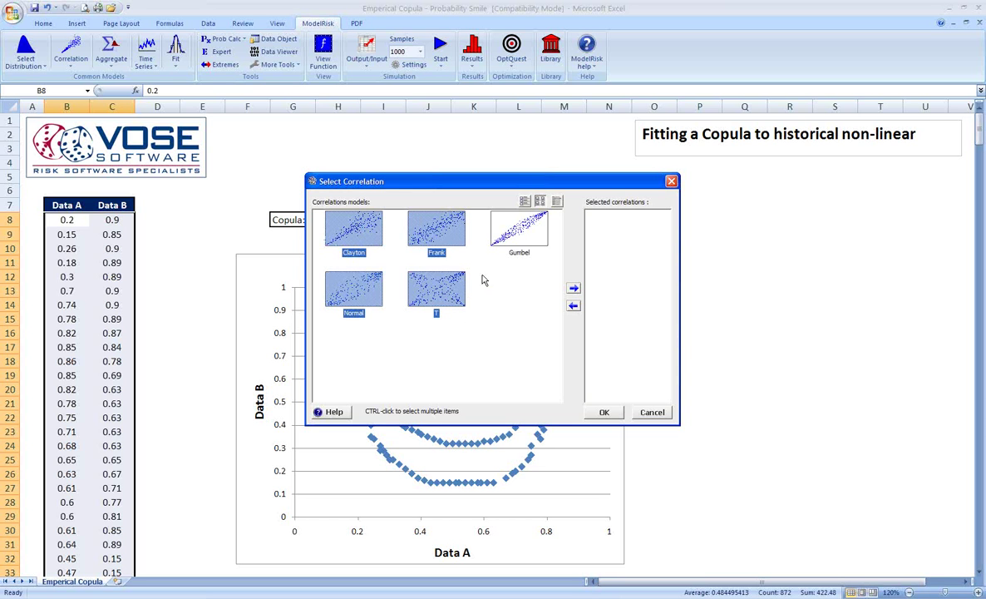
pyautogui.keyDown('shift'); pyautogui.click(489, 226); pyautogui.keyUp('shift')
pyautogui.click(574, 289)
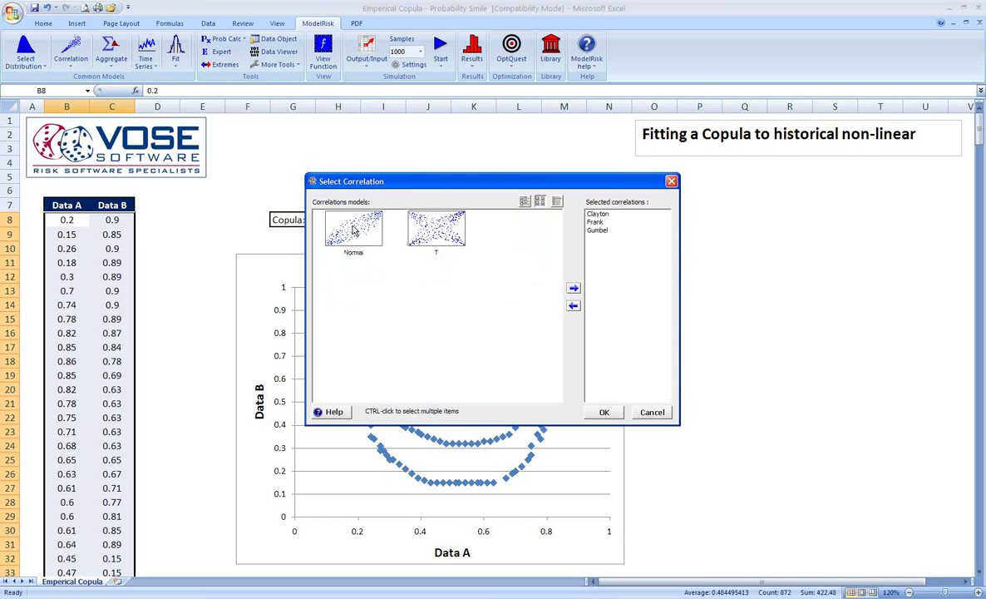
pyautogui.moveTo(474, 252); pyautogui.dragTo(350, 232)
pyautogui.click(574, 289)
# Step: Run the copula fit and switch the chart from Data to Combined mode
pyautogui.click(605, 412)
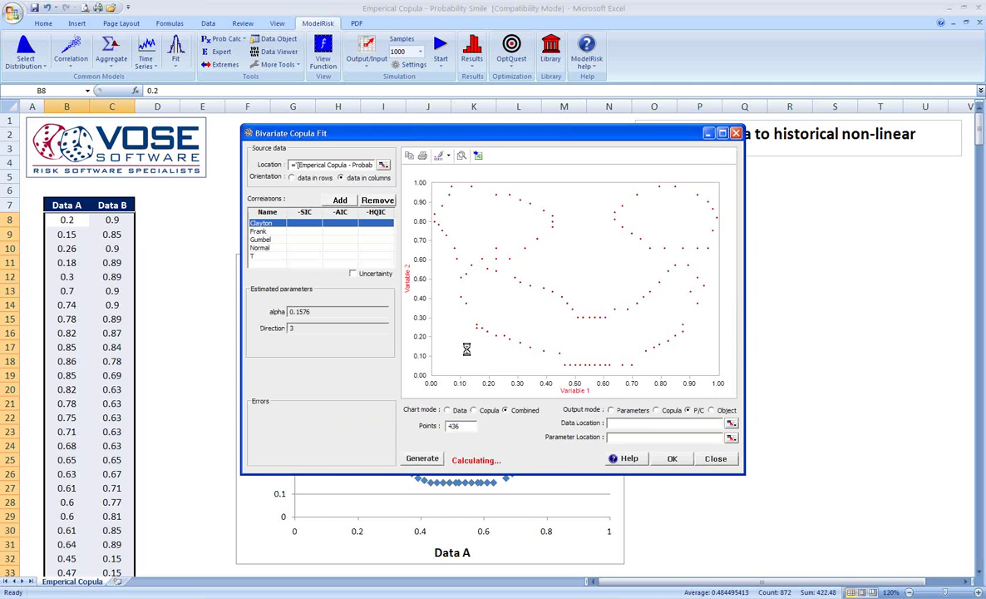
pyautogui.moveTo(451, 138); pyautogui.dragTo(422, 130)
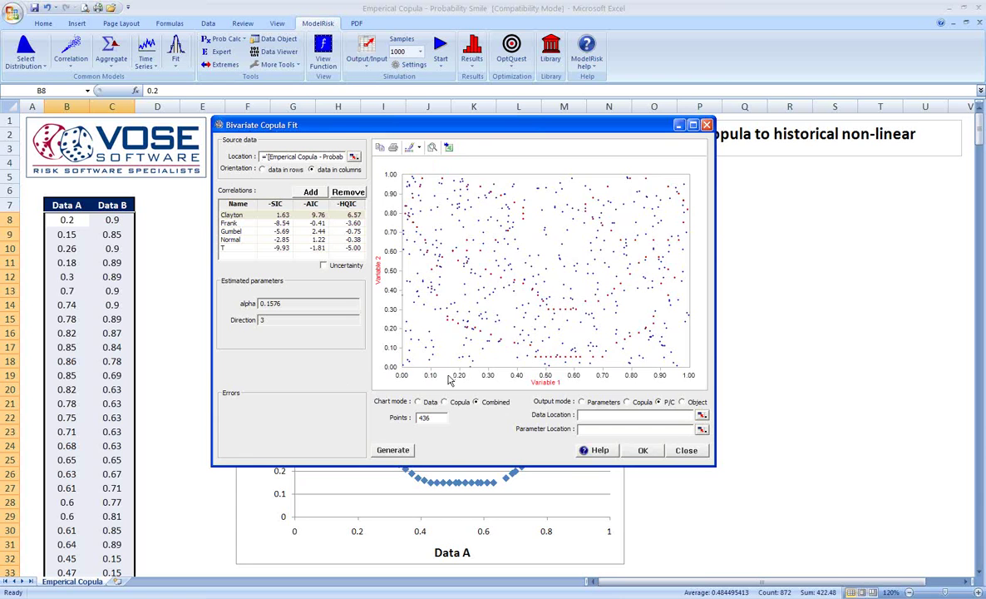
pyautogui.click(418, 402)
pyautogui.click(475, 402)
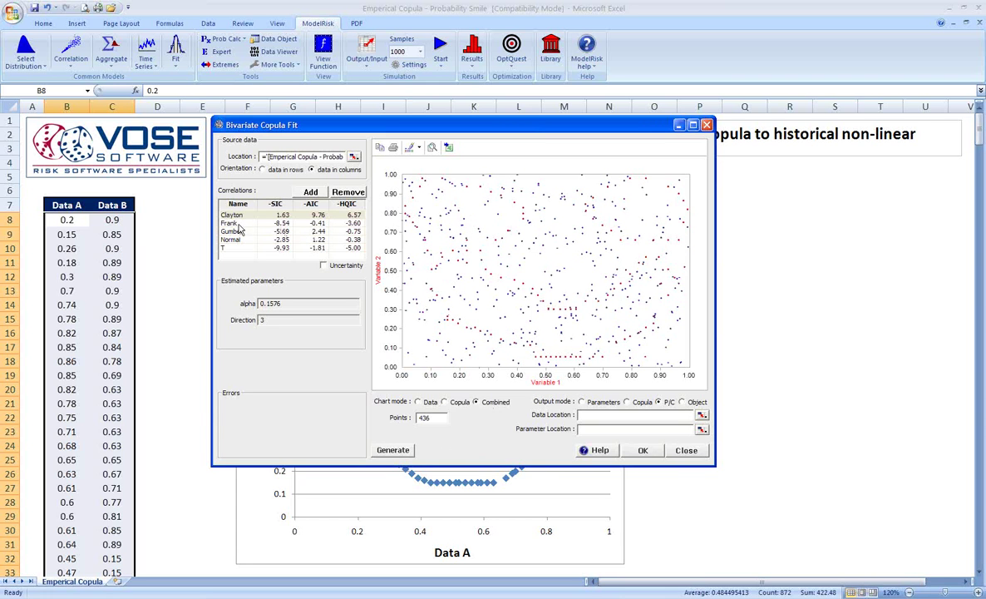
# Step: Rank the fitted copulas by AIC, then toggle the chart to Data and back to Combined
pyautogui.click(275, 203)
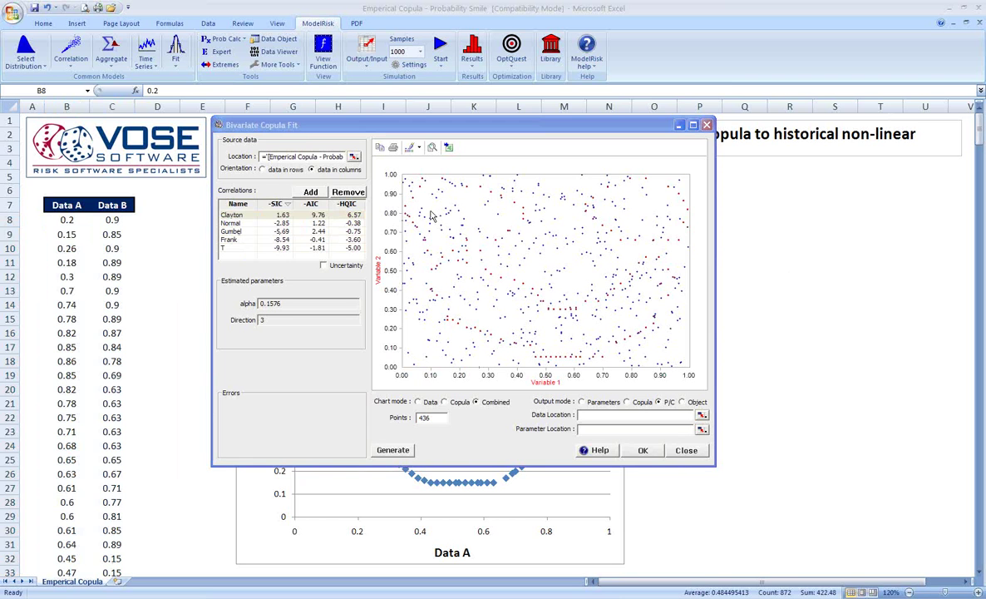
pyautogui.click(311, 205)
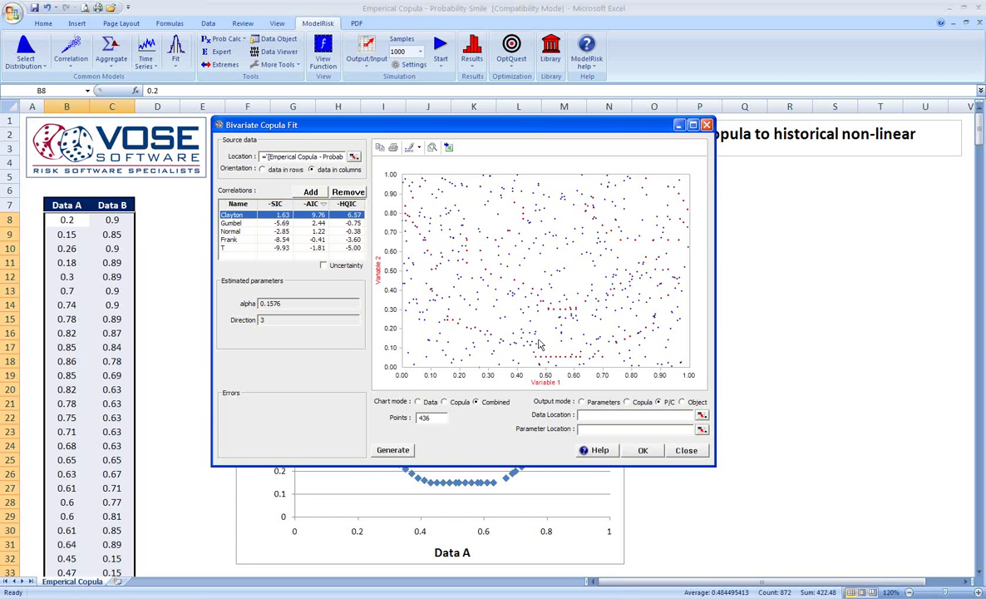
pyautogui.click(418, 402)
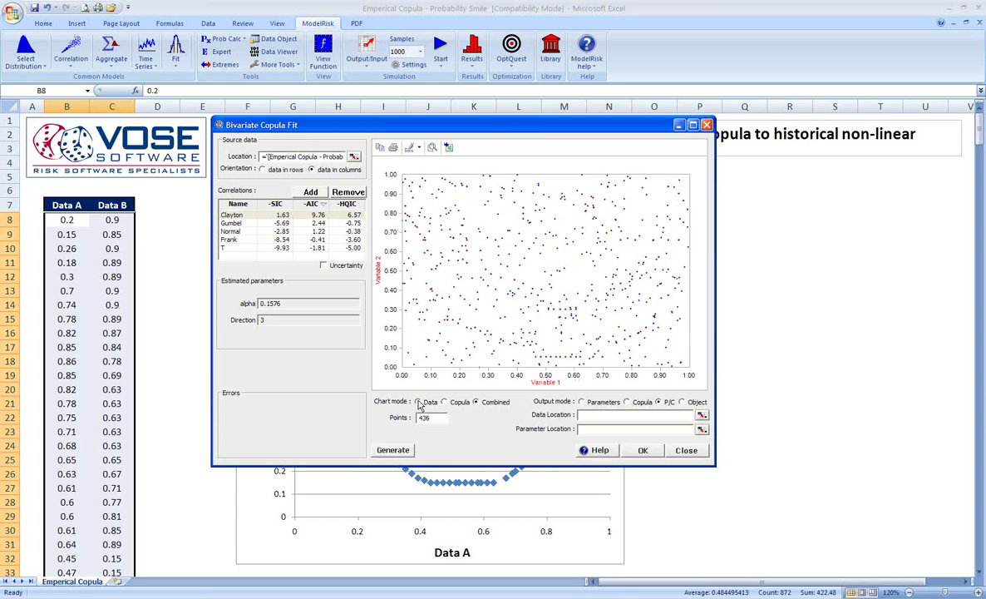
pyautogui.click(477, 403)
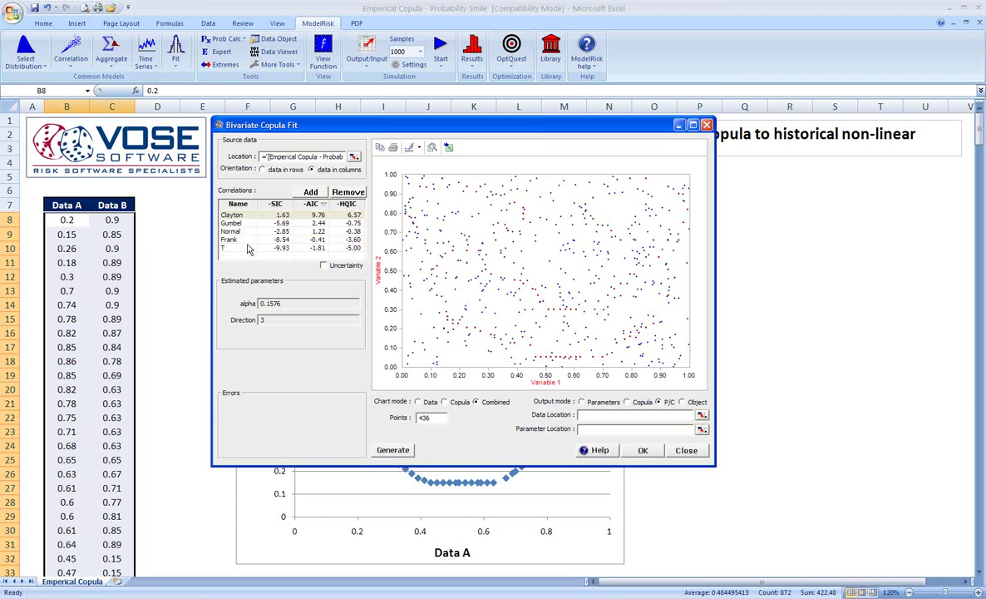
# Step: Close the bivariate fit, run an Empirical Copula fit, and view it in Data then Combined mode
pyautogui.click(686, 450)
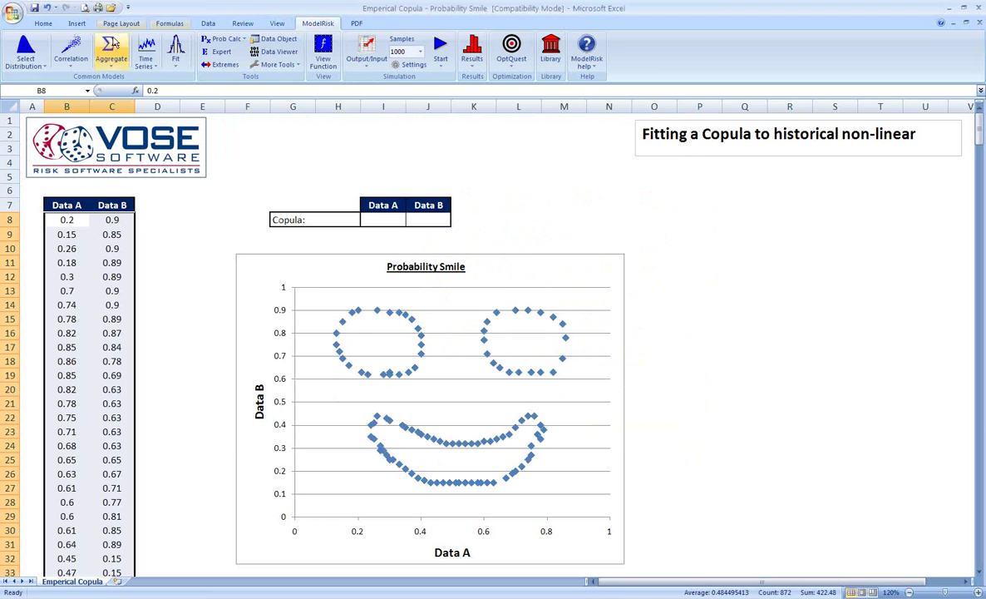
pyautogui.click(179, 60)
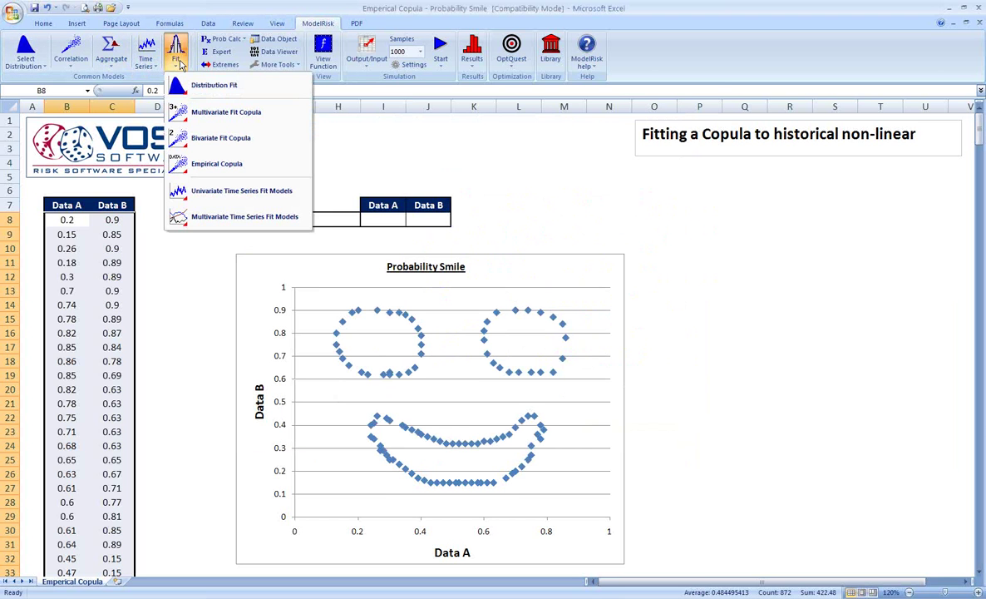
pyautogui.click(205, 164)
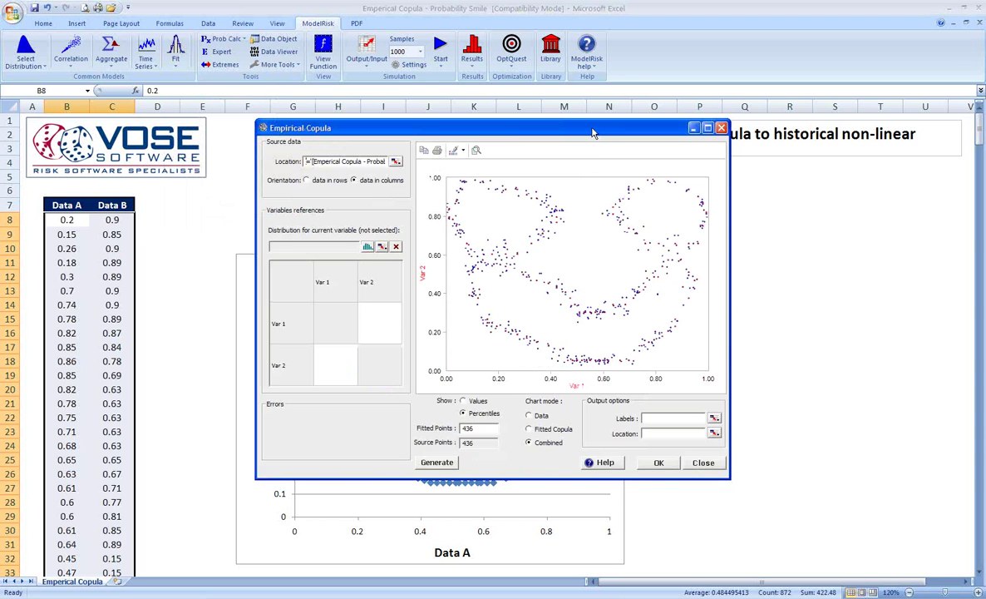
pyautogui.moveTo(593, 133); pyautogui.dragTo(523, 133)
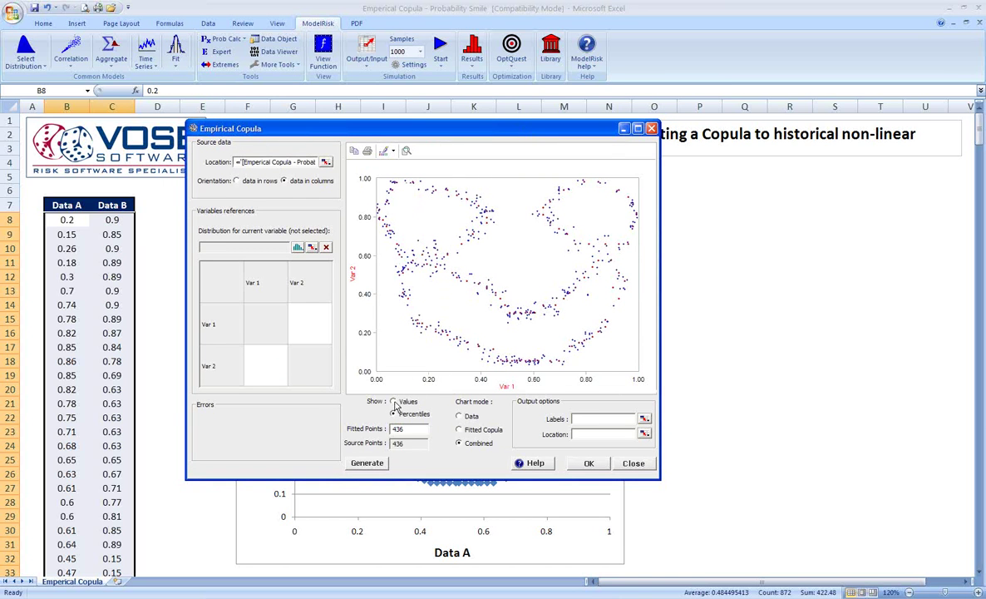
pyautogui.click(458, 415)
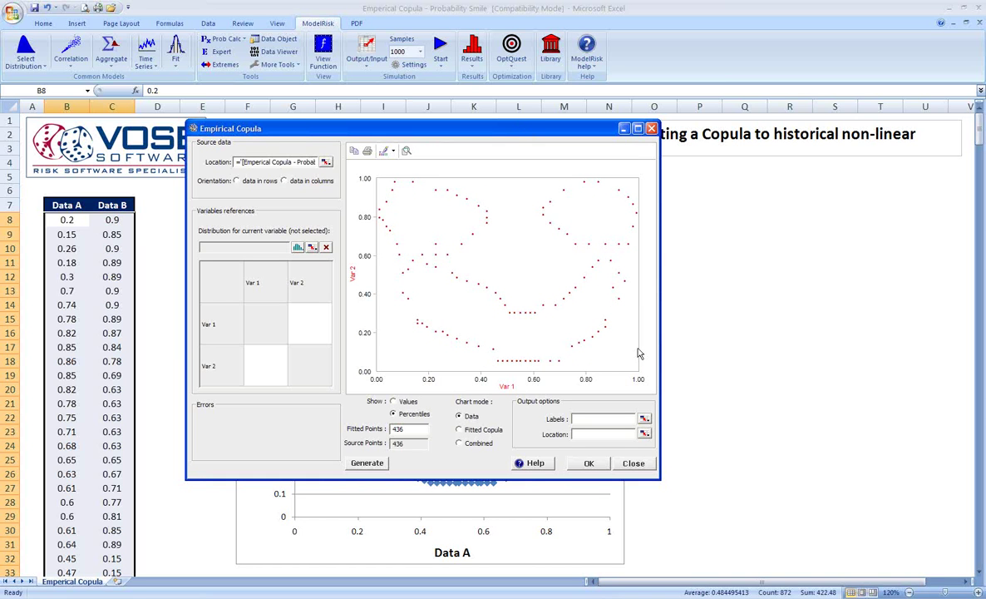
pyautogui.click(459, 442)
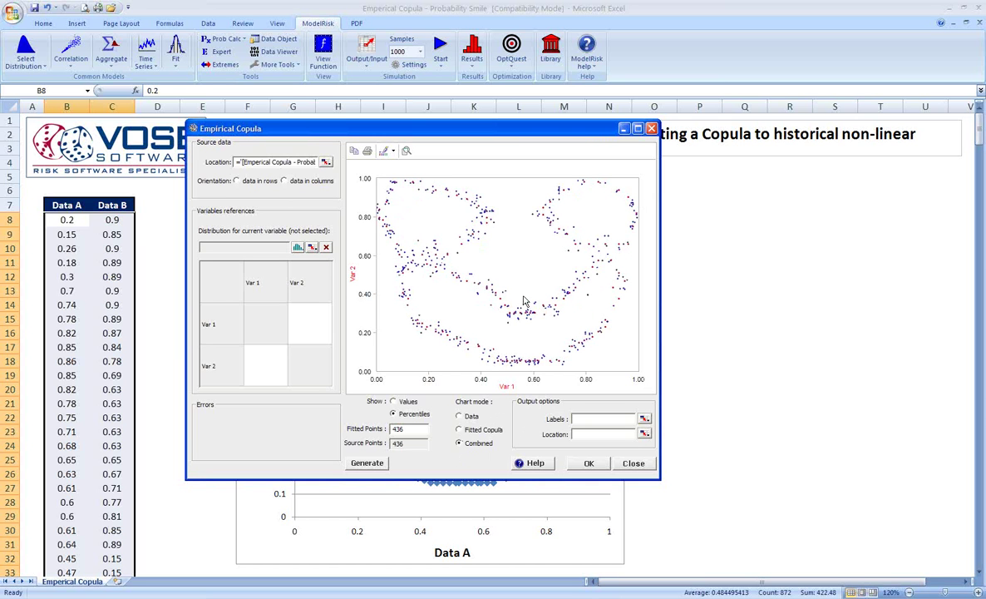
# Step: Output the empirical copula to I8:J8 as a VoseCopulaData array, then select those cells
pyautogui.click(645, 435)
pyautogui.moveTo(387, 221); pyautogui.dragTo(428, 221)
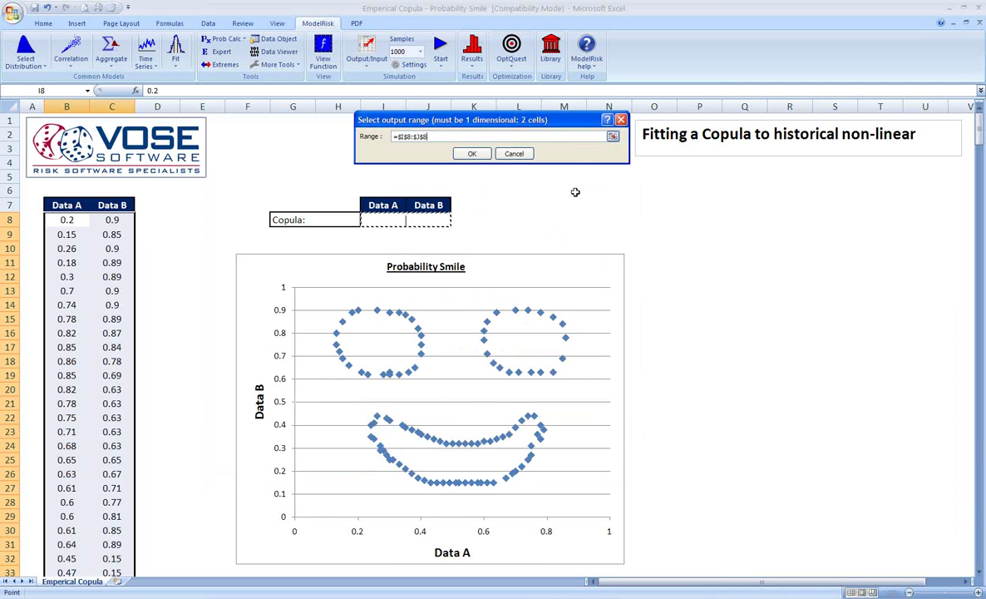
pyautogui.click(472, 153)
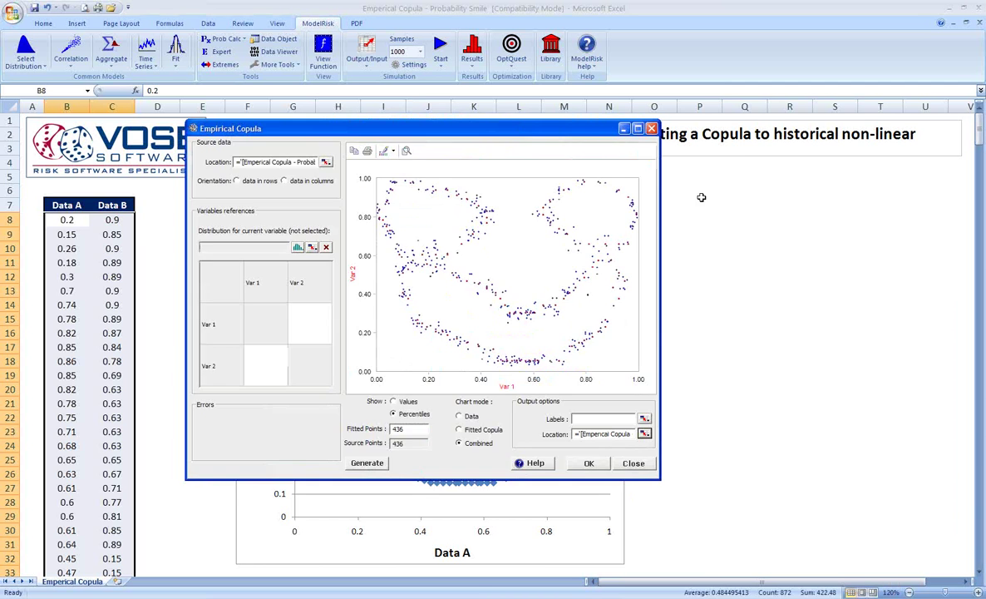
pyautogui.click(589, 462)
pyautogui.click(657, 216)
pyautogui.moveTo(383, 221); pyautogui.dragTo(416, 220)
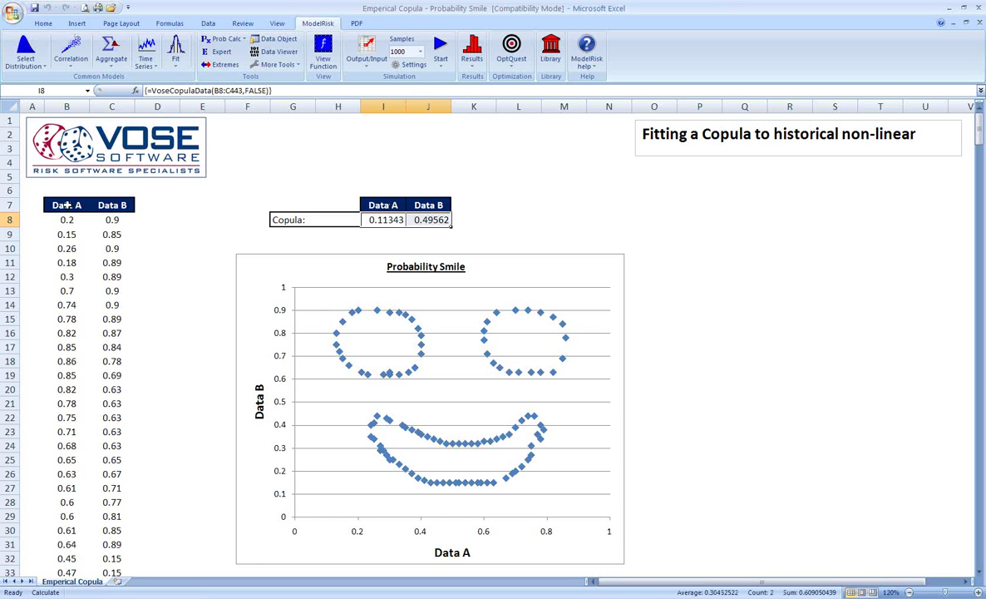
pyautogui.click(390, 159)
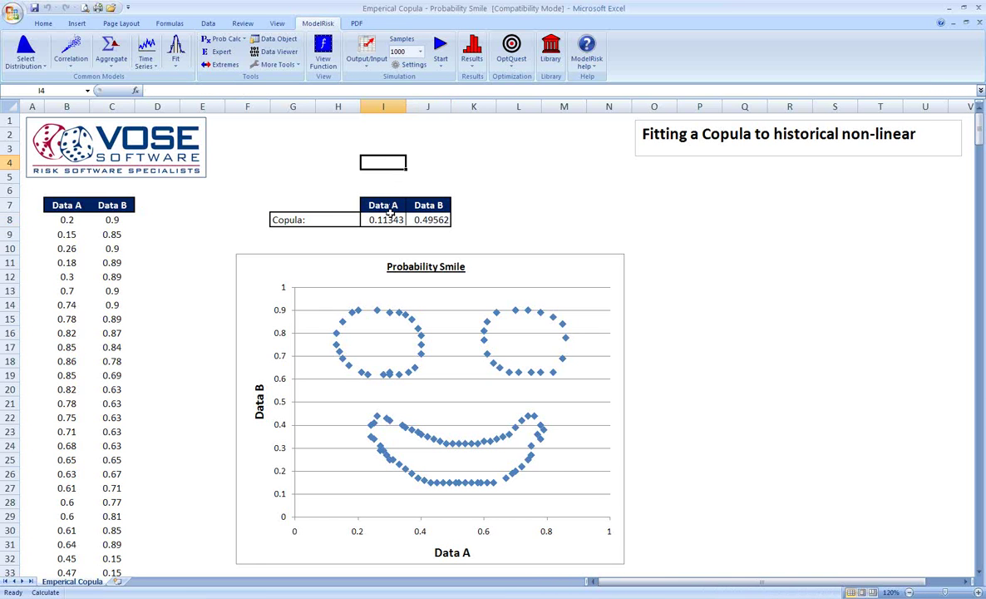
pyautogui.moveTo(390, 218); pyautogui.dragTo(410, 220)
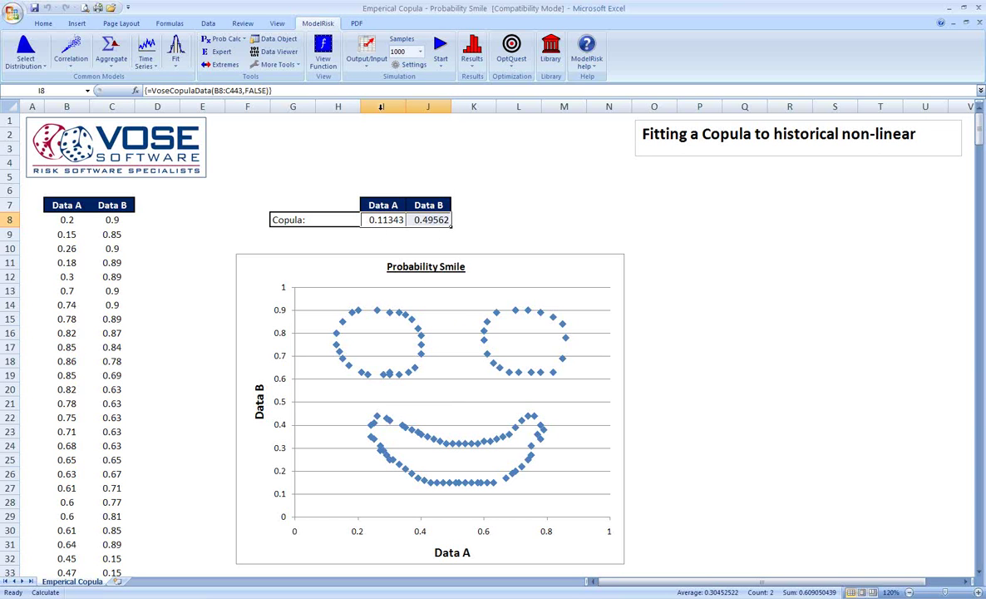
pyautogui.click(322, 46)
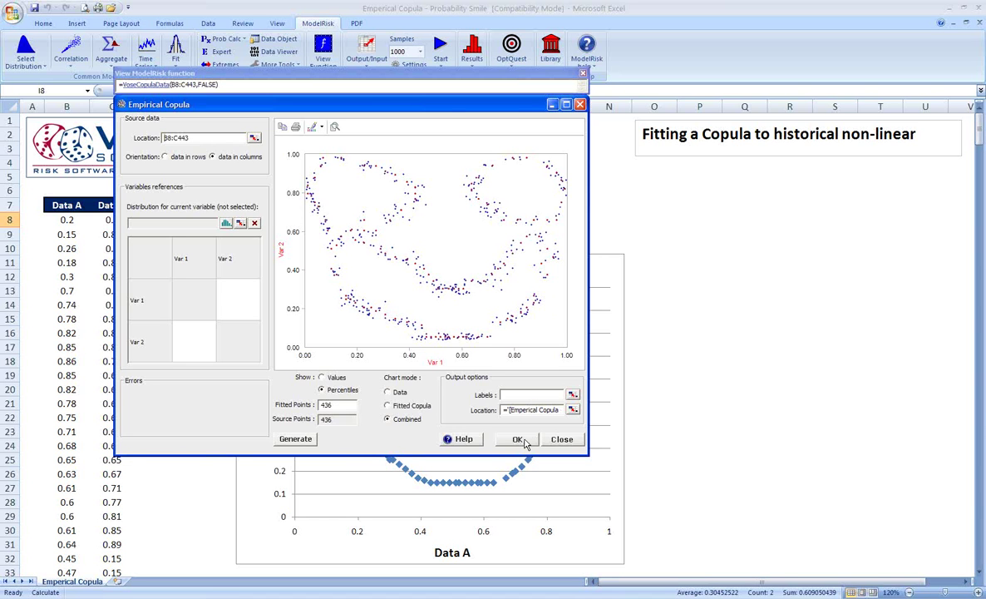
pyautogui.click(518, 439)
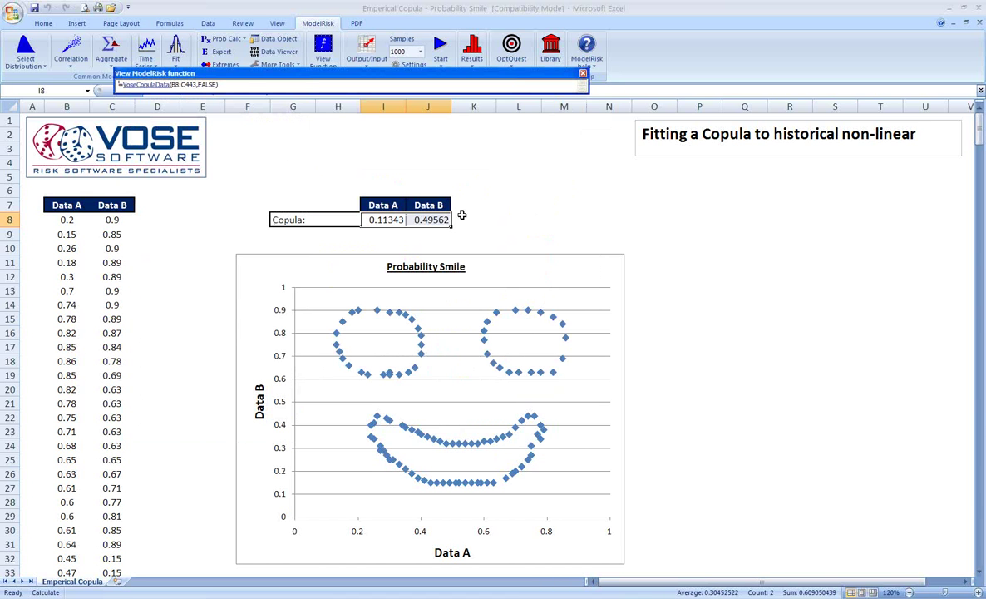
pyautogui.click(584, 74)
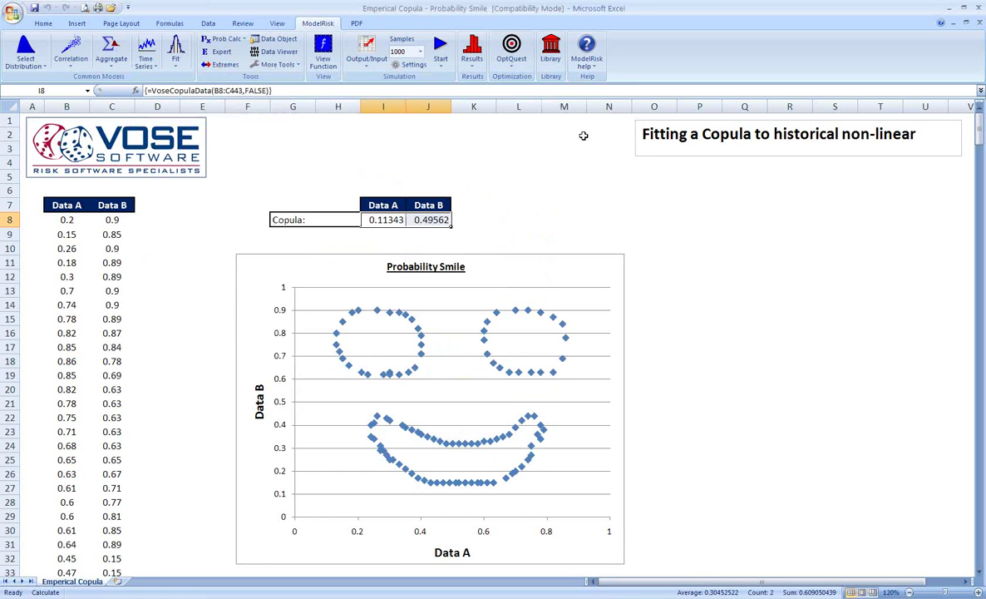